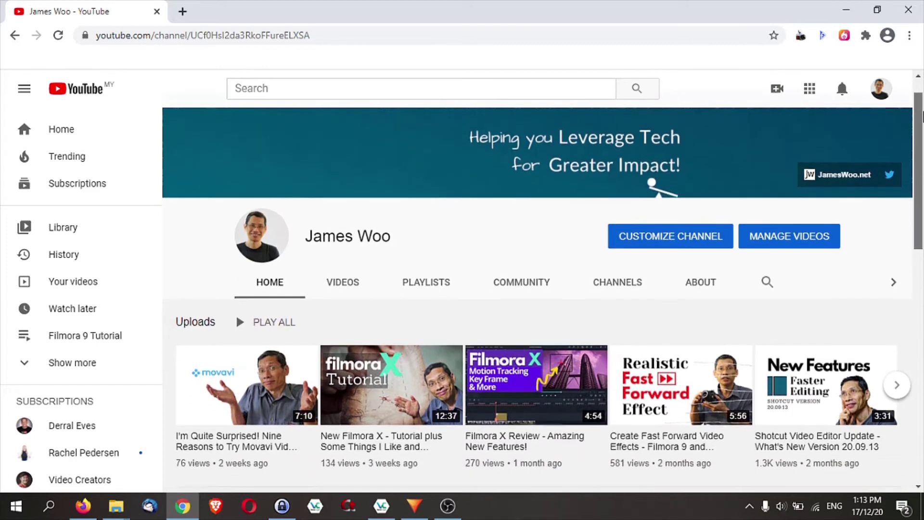
Play the Merry Christmas clip from near its start to find where to cut
left_click_drag(922, 116, 922, 218)
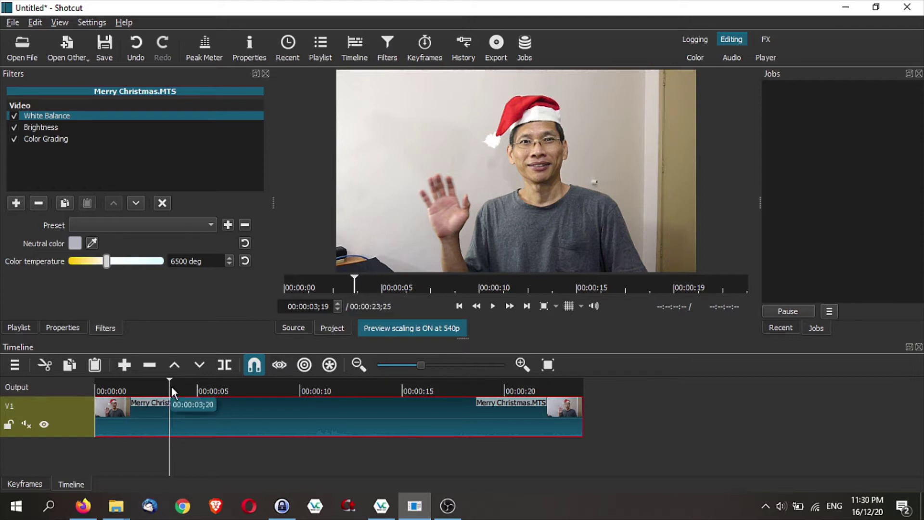
mouse_move(170, 378)
left_mouse_down()
mouse_move(149, 383)
mouse_move(276, 384)
mouse_move(162, 384)
left_mouse_up()
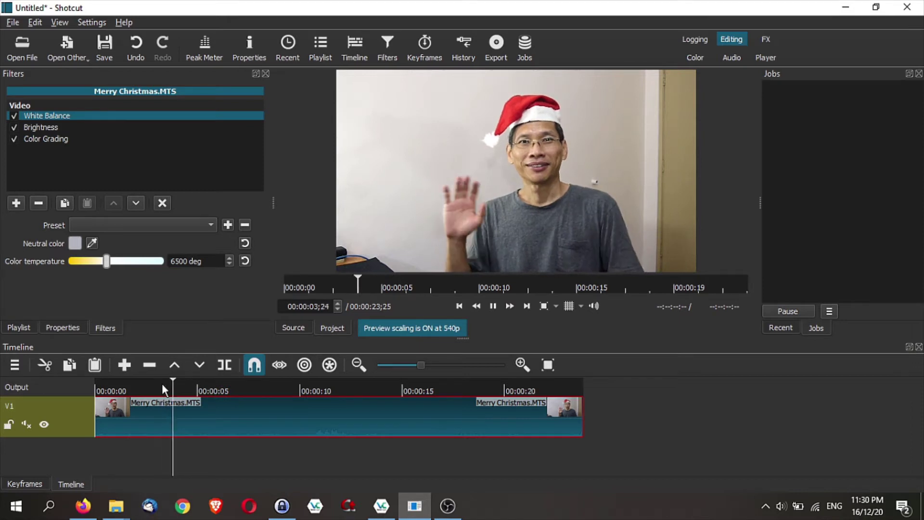
key("space")
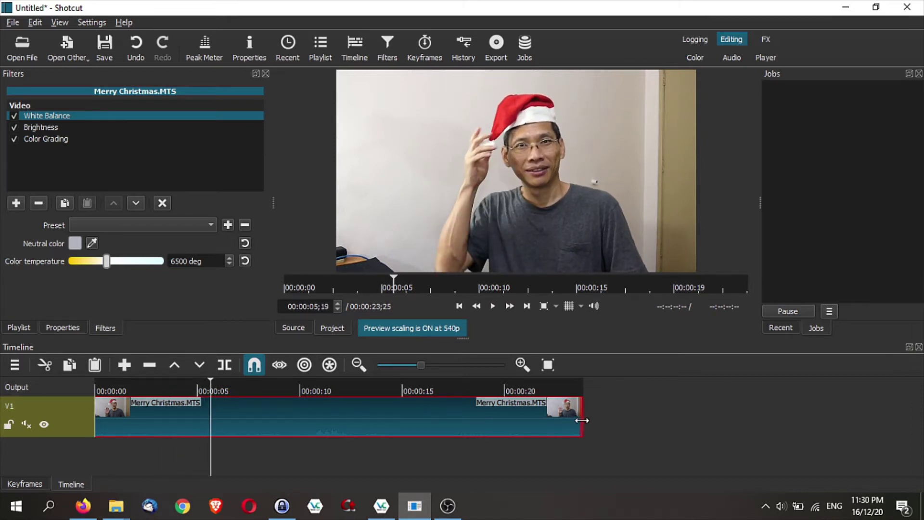
Trim the clip's end back to about 5 seconds and replay it to review
left_click_drag(582, 421, 197, 420)
left_click(115, 386)
key("space")
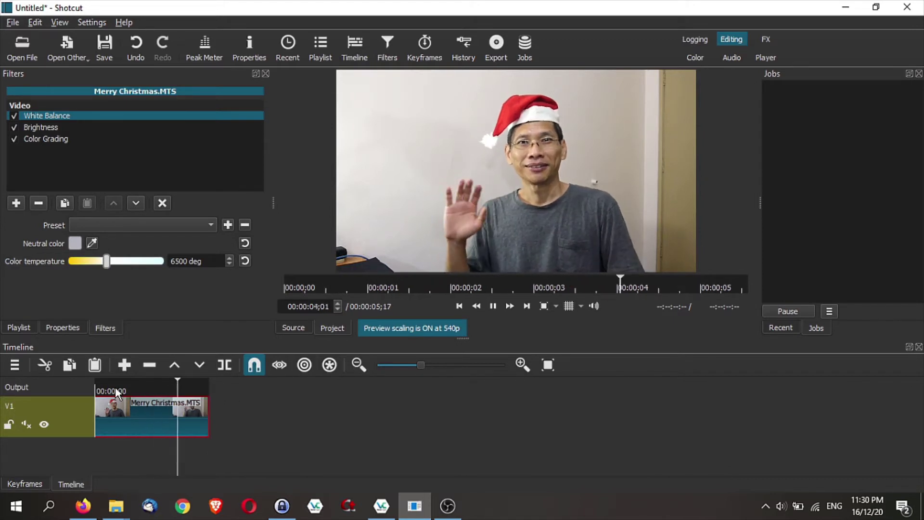
key("space")
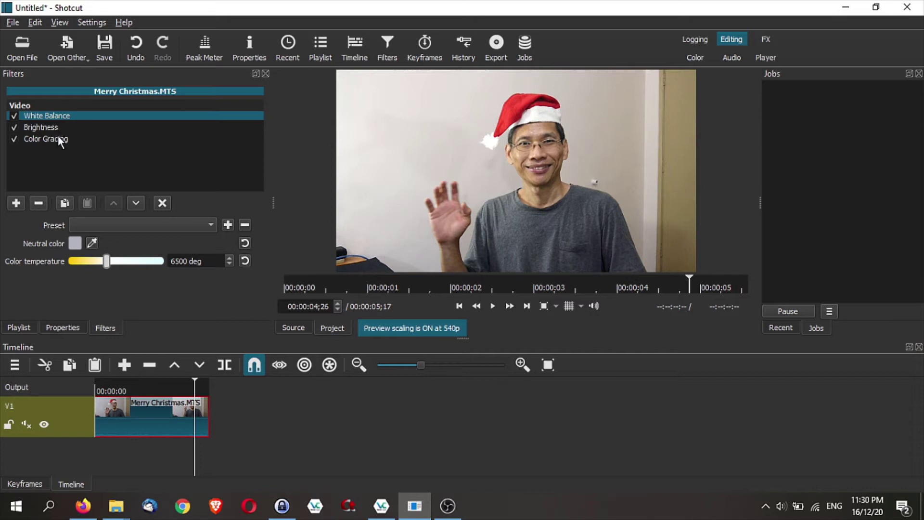
left_click(127, 388)
Add a new video track V2 above V1
right_click(83, 423)
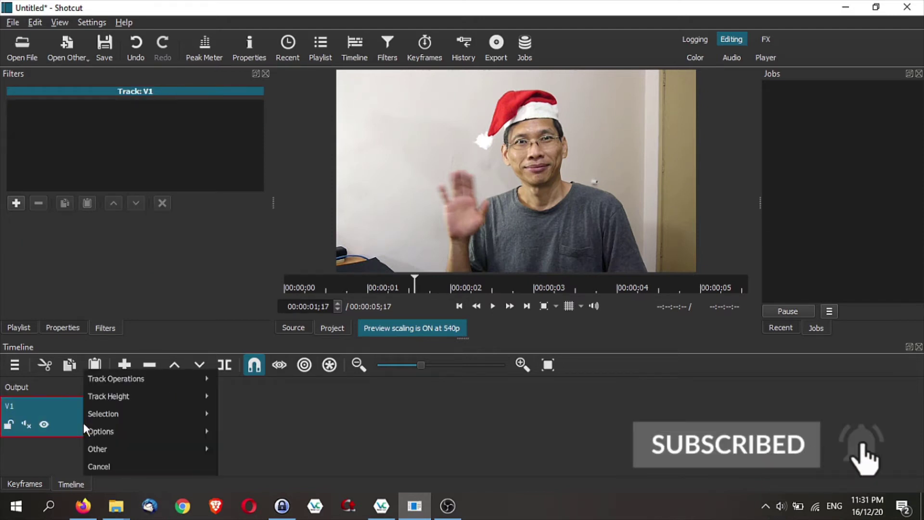
mouse_move(109, 374)
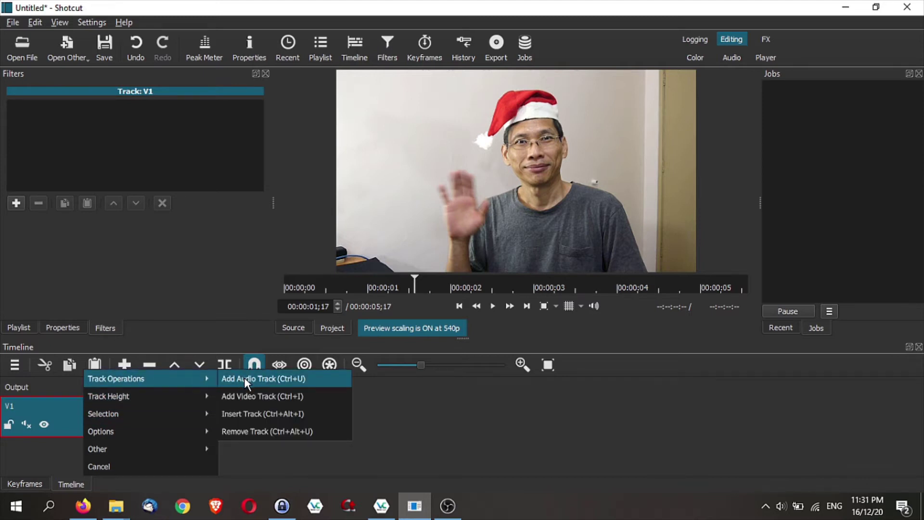
left_click(264, 400)
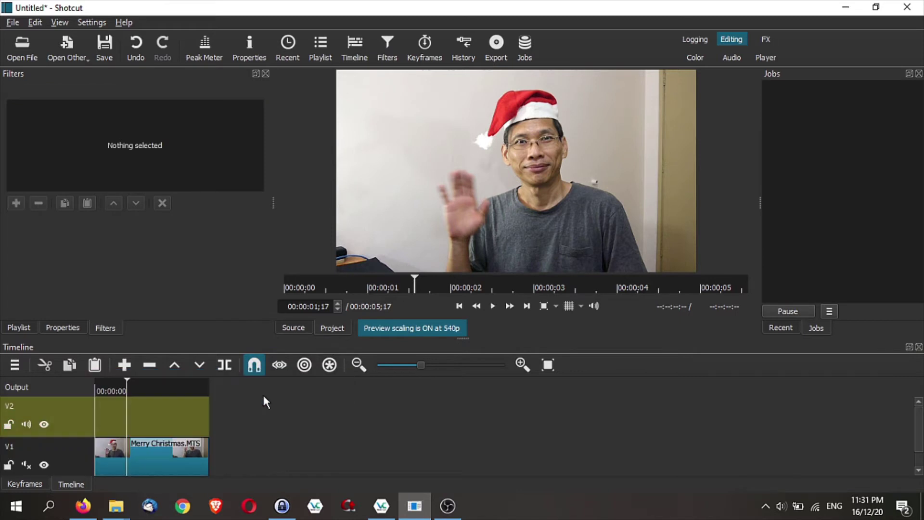
Create a transparent colour clip and place it on V2 across the clip's length
left_click(169, 417)
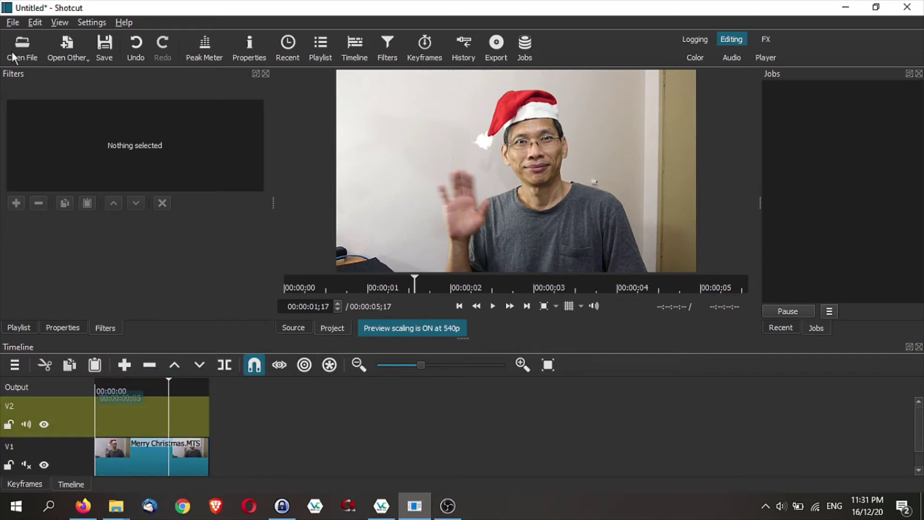
left_click(65, 57)
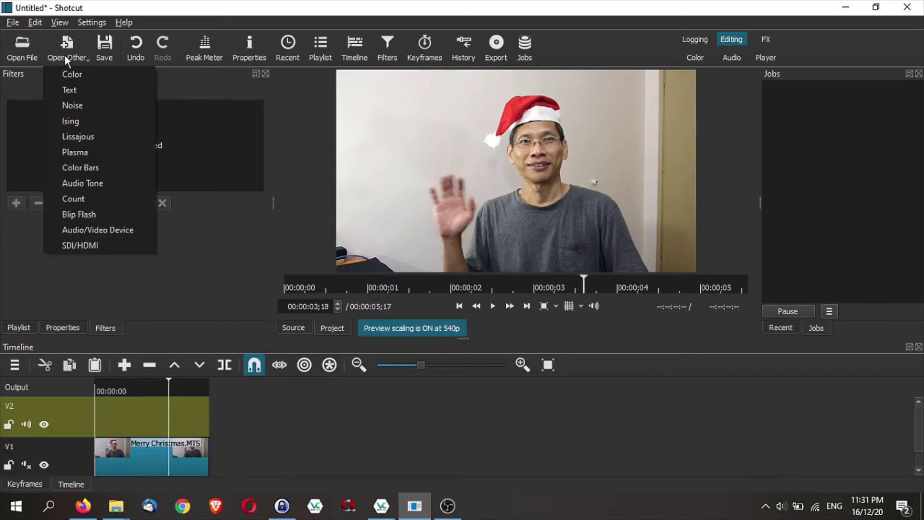
left_click(67, 76)
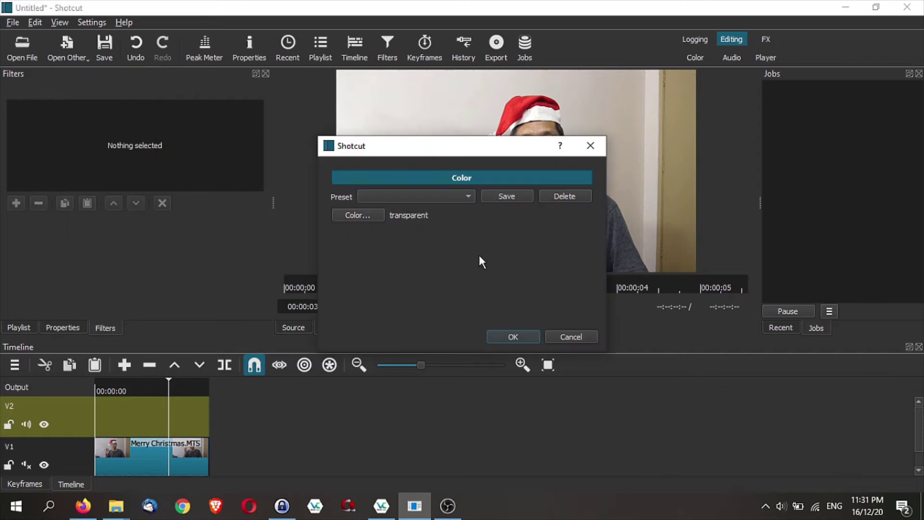
left_click(512, 337)
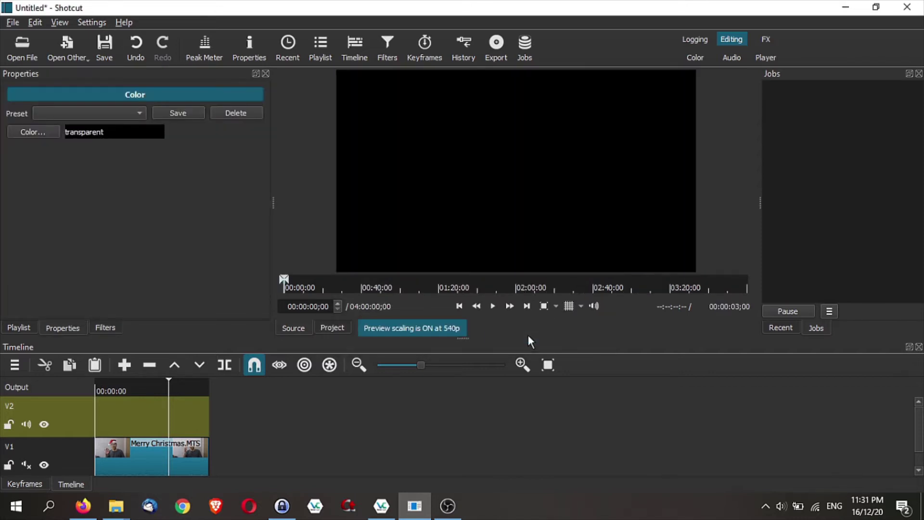
left_click(495, 185)
left_click_drag(504, 183, 215, 417)
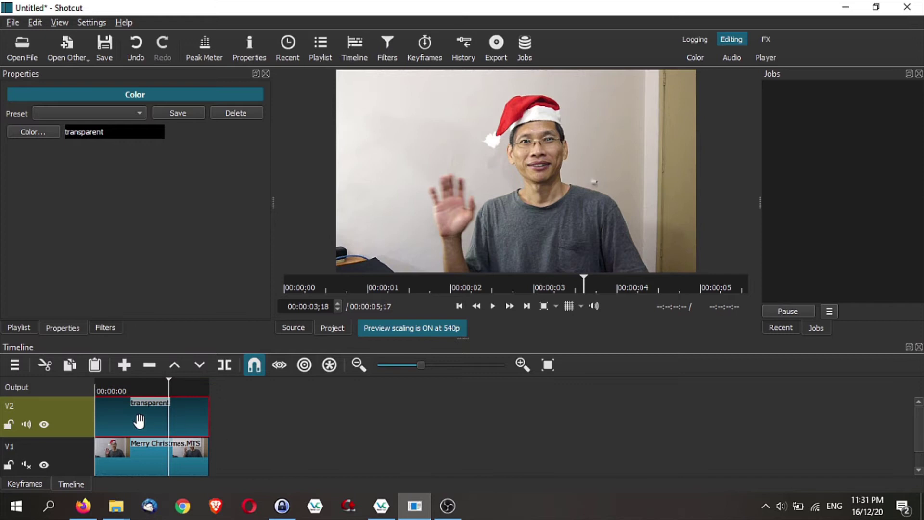
Add the Text: Rich filter to the transparent clip
left_click(105, 327)
left_click(16, 202)
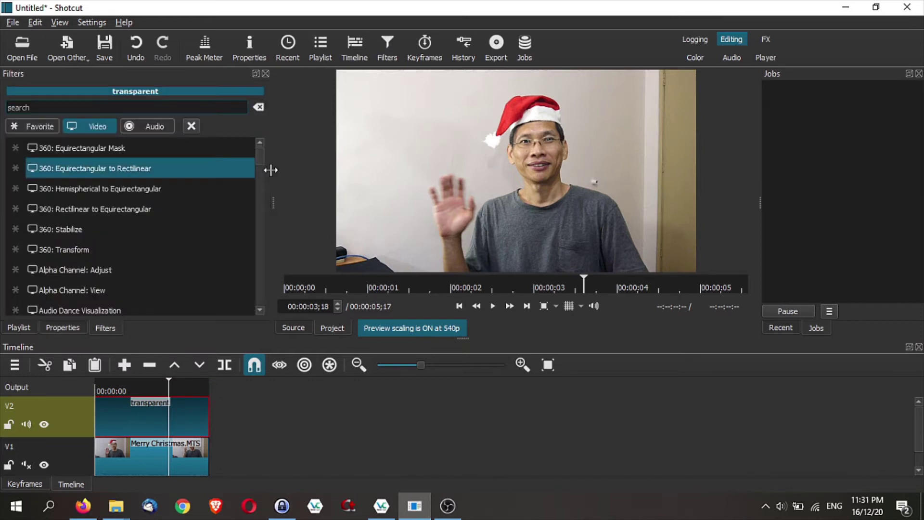
scroll(135, 162, "down", 10)
left_click(33, 126)
scroll(169, 260, "down", 2)
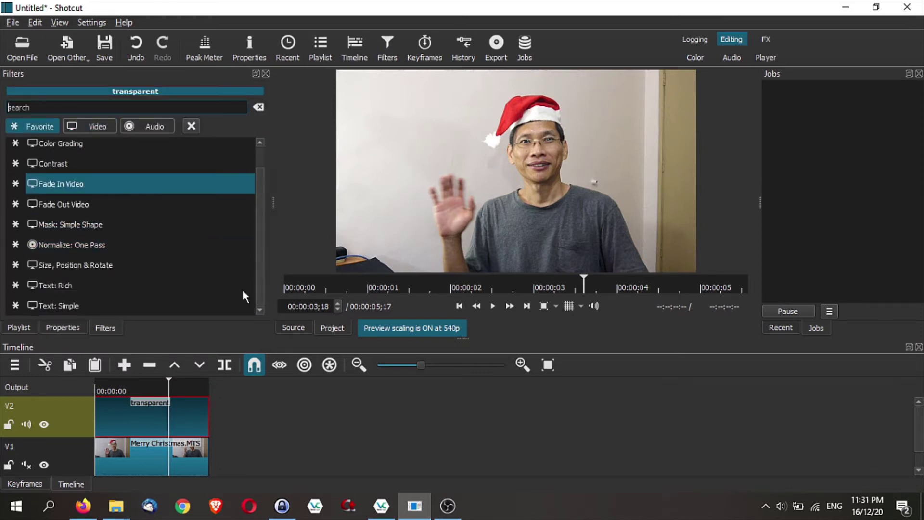
left_click(101, 288)
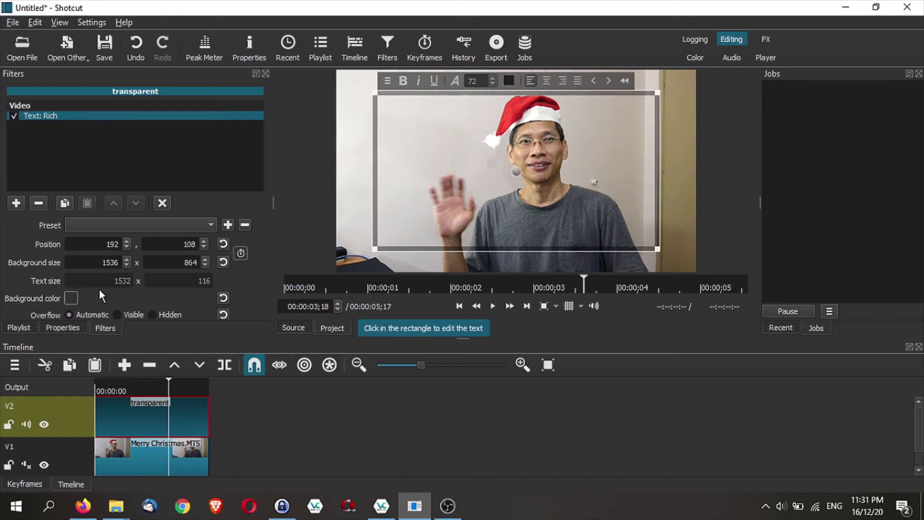
Type centred 'Merry Christmas' text in a strip near the bottom of the frame
left_click(489, 209)
type("Merry Chris")
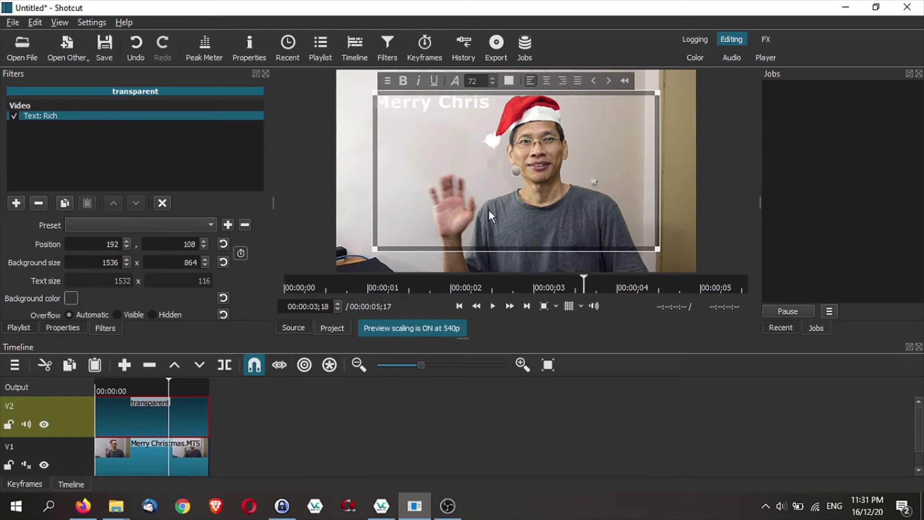
type("tmas")
left_click(547, 81)
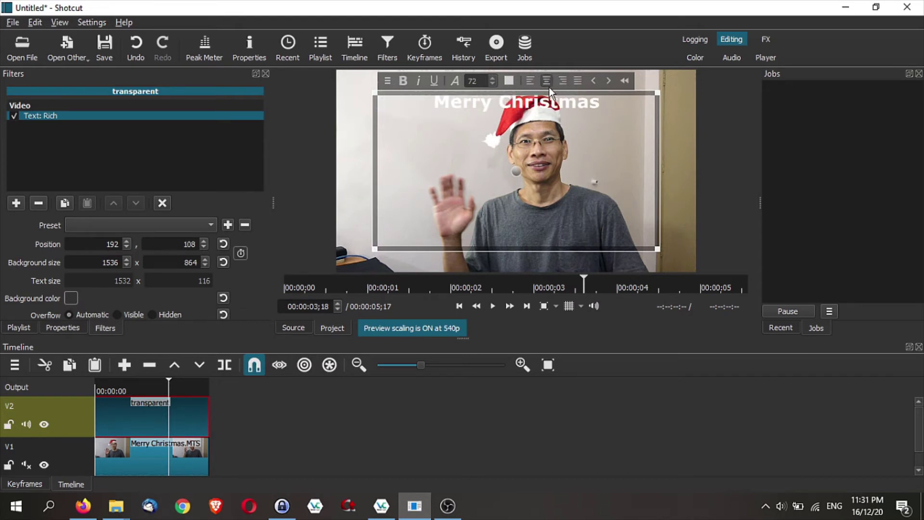
left_click_drag(375, 91, 370, 238)
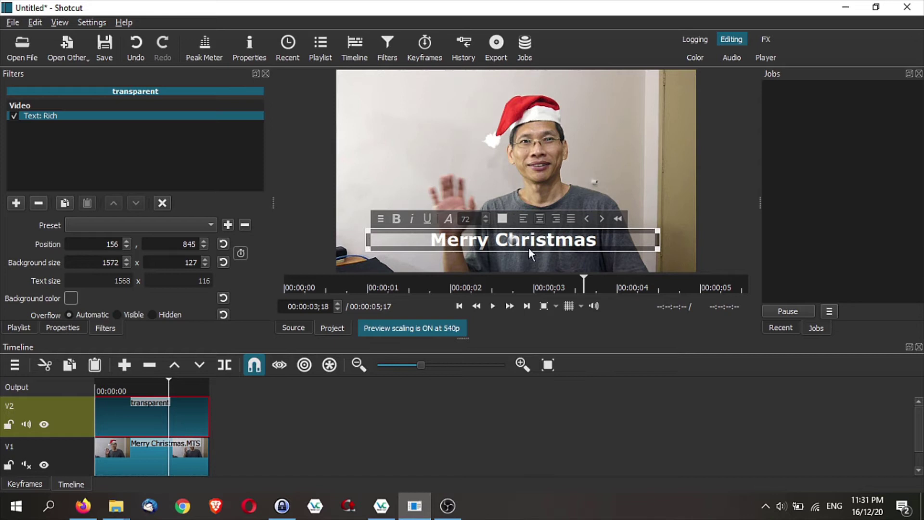
left_click_drag(511, 239, 510, 262)
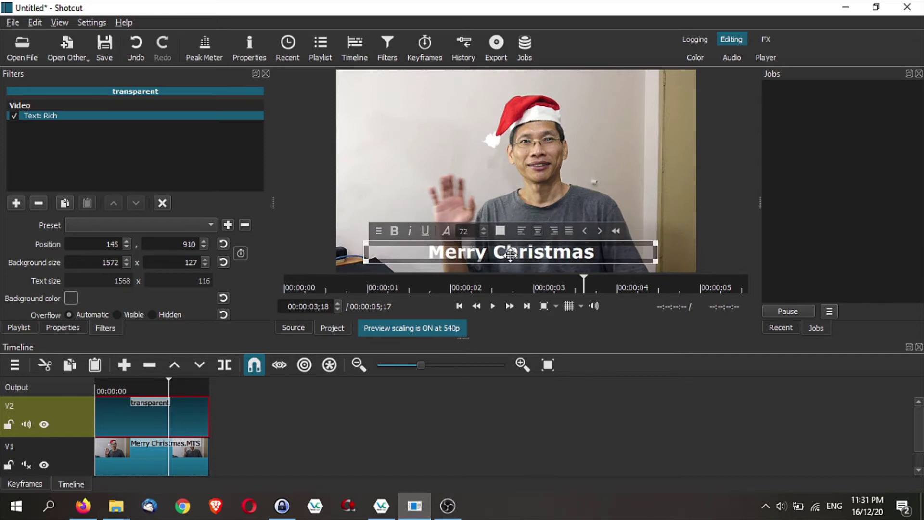
Colour the Merry Christmas text golden yellow and scrub the timeline to preview it
left_click_drag(599, 252, 436, 239)
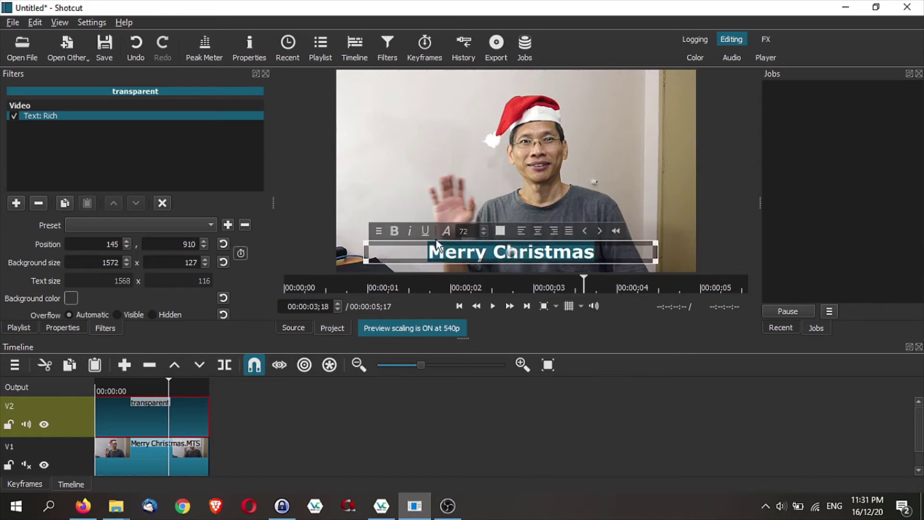
left_click(498, 233)
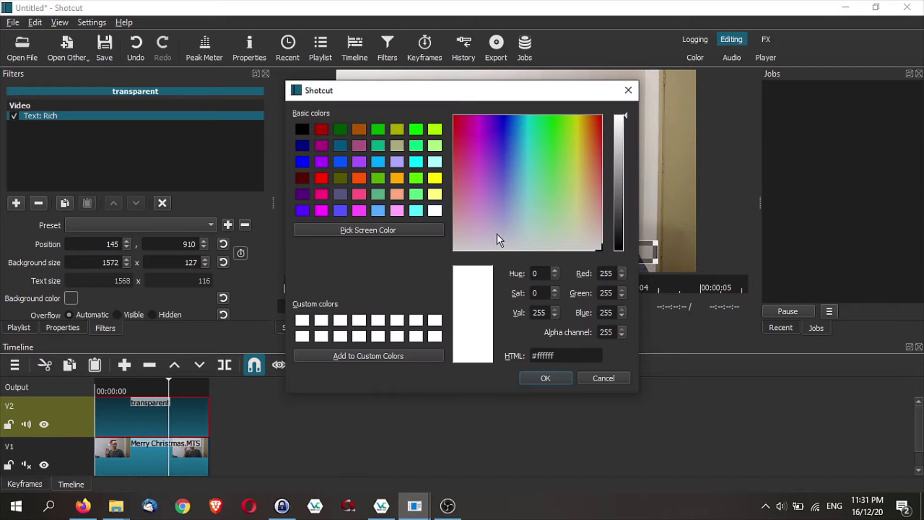
left_click(396, 181)
left_click(434, 178)
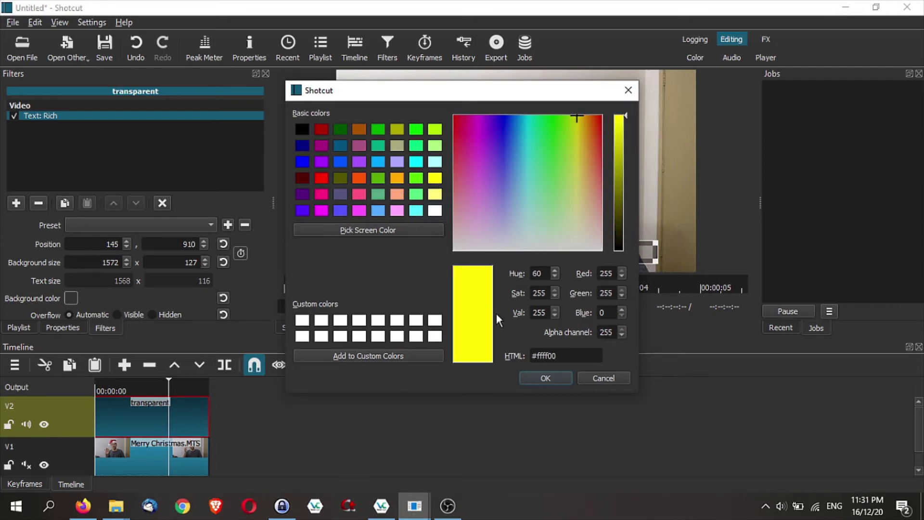
left_click(397, 179)
left_click(545, 378)
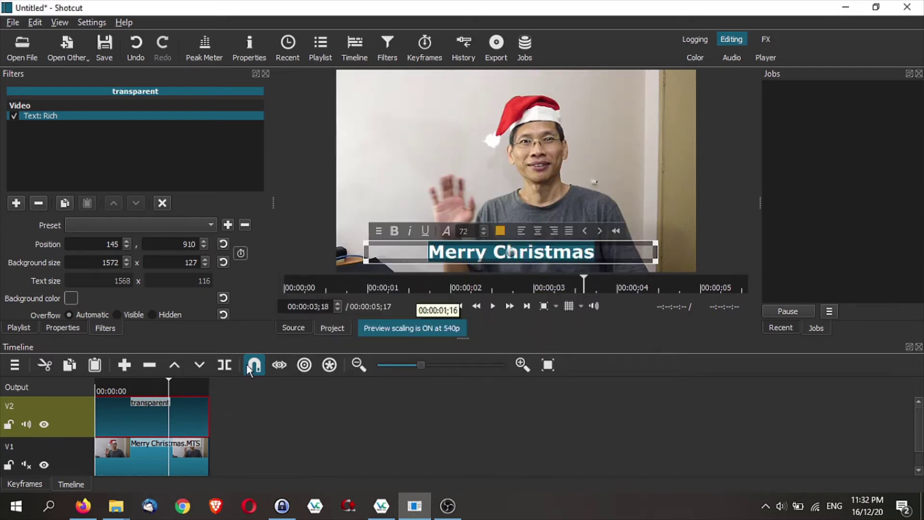
left_click(148, 450)
left_click_drag(119, 392, 157, 404)
Add the Glitch filter to the V2 text clip, found by searching 'gli'
left_click(157, 405)
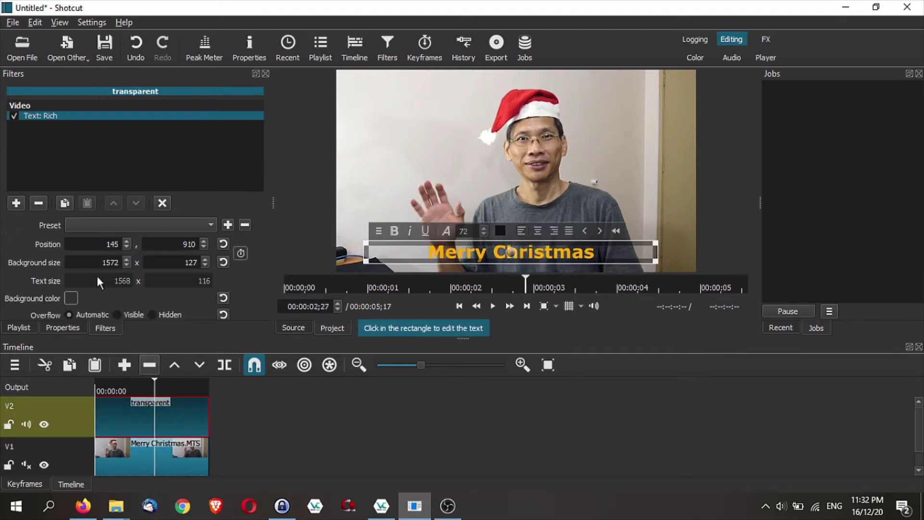
left_click(15, 205)
left_click(75, 128)
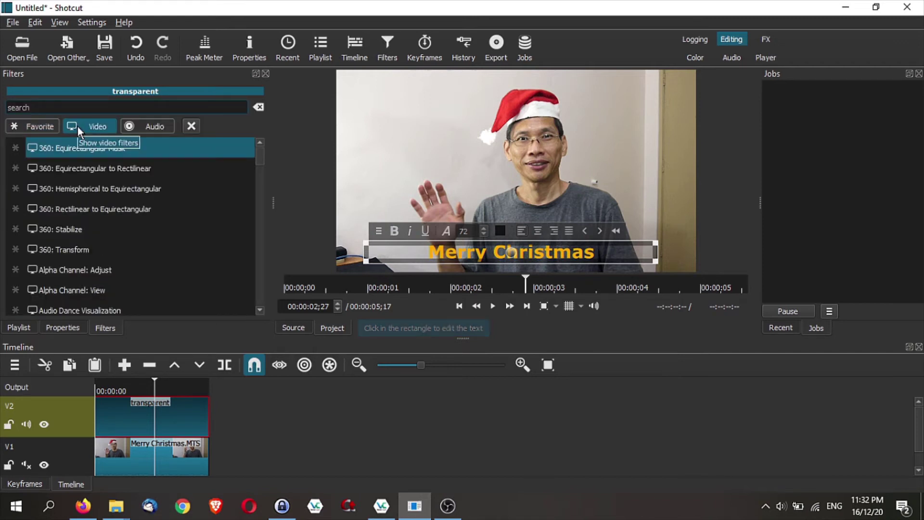
left_click(89, 109)
type("gli")
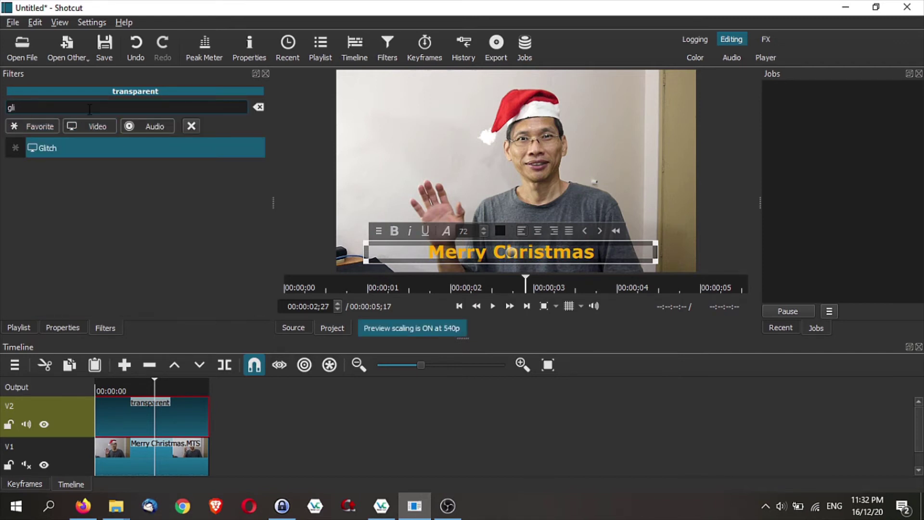
left_click(70, 147)
Set Glitch to 22.4% frequency, 27% block height, 71.1% shift, 55.9% colour intensity, then preview
left_click(78, 244)
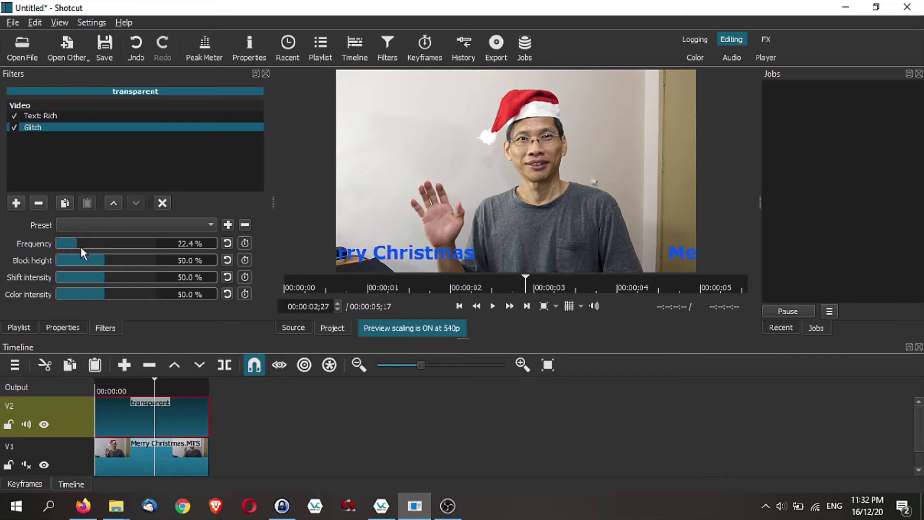
left_click(83, 261)
left_click_drag(113, 276, 129, 275)
left_click(113, 293)
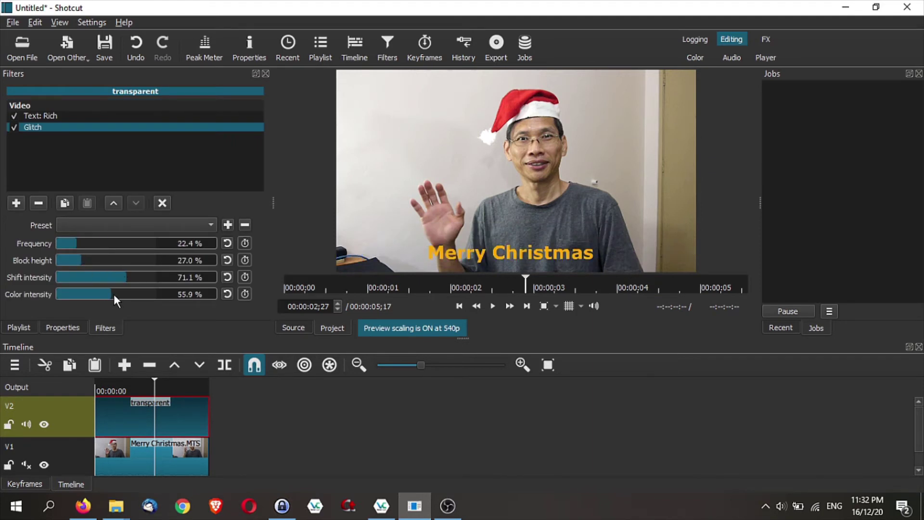
left_click_drag(98, 392, 109, 390)
key("space")
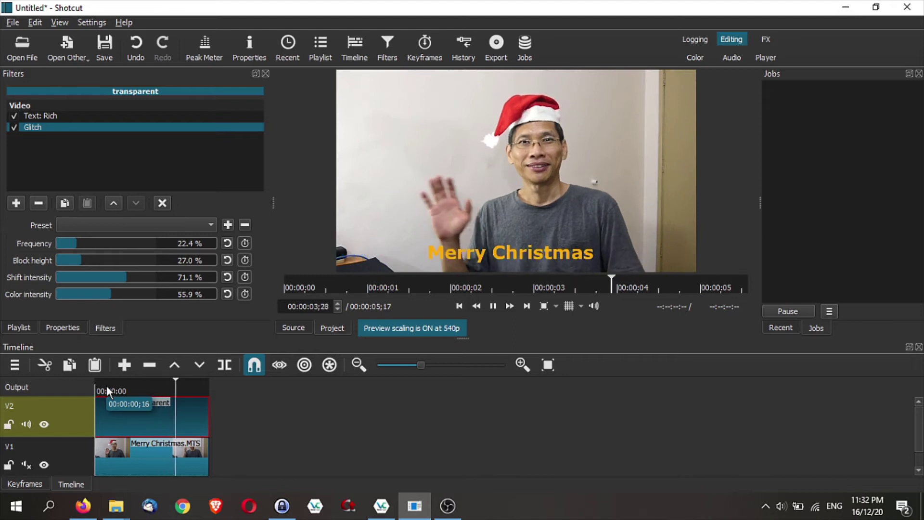
key("space")
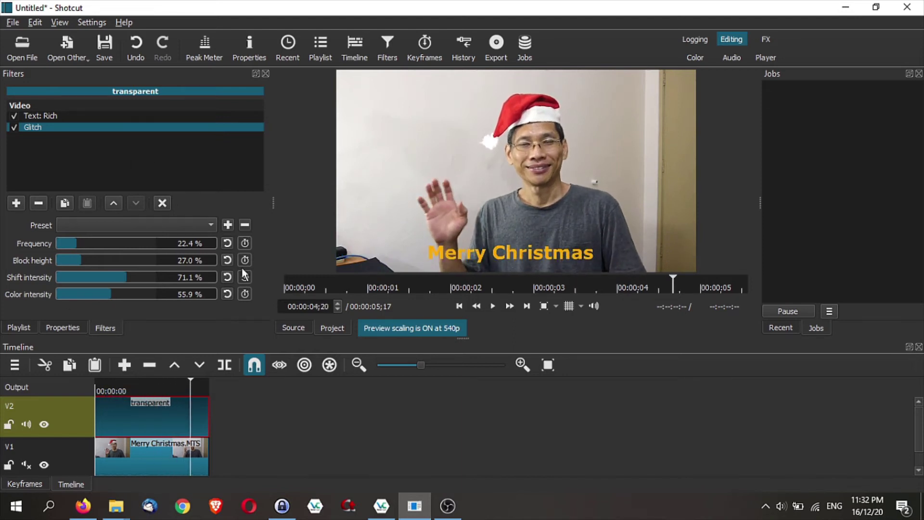
Choose the GIF Animation export preset by searching 'gif'
left_click(499, 56)
left_click(67, 100)
type("gif")
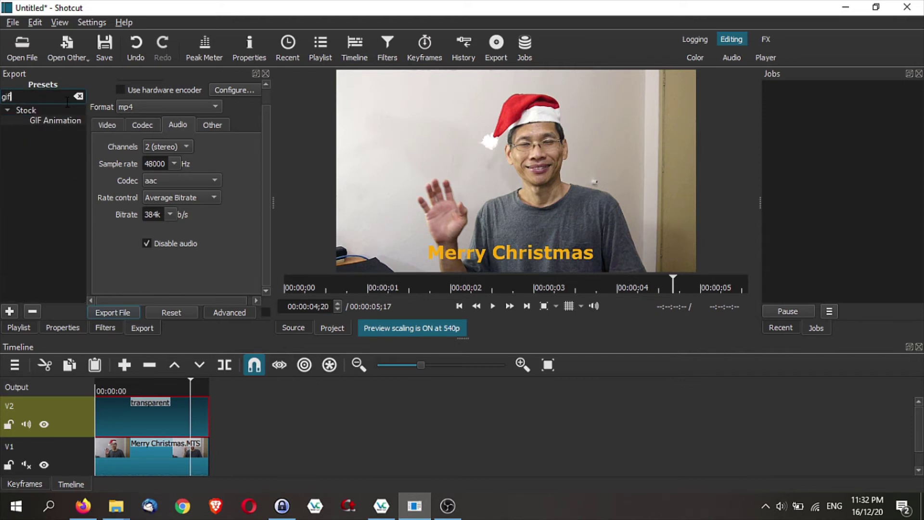
left_click(57, 121)
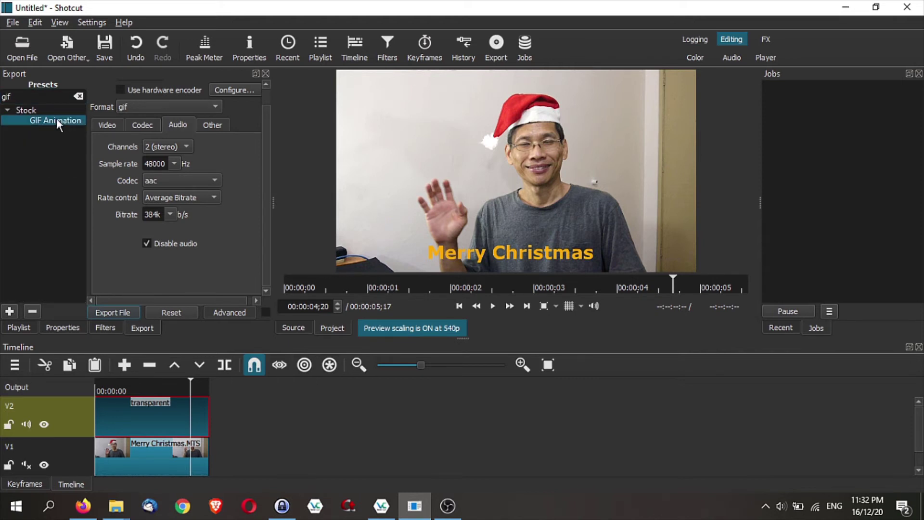
In the video export settings, start replacing the 1920 resolution width
left_click(105, 125)
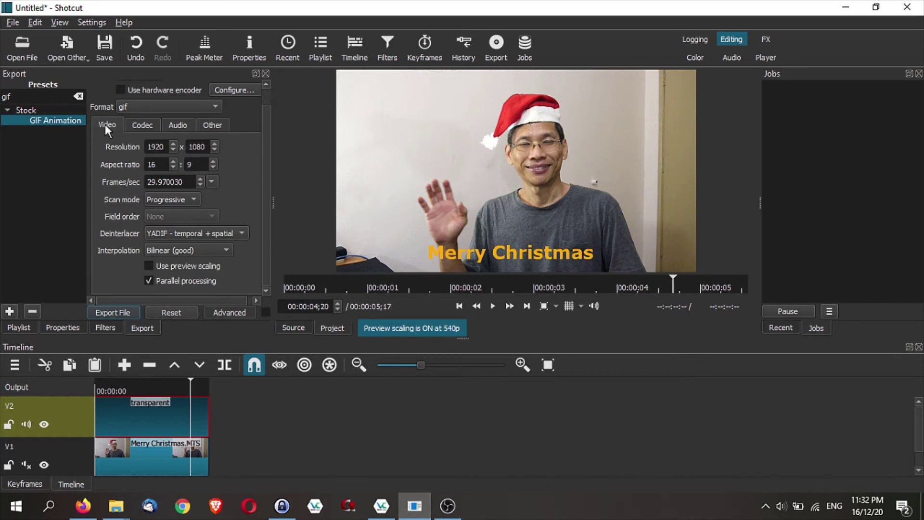
left_click(228, 312)
left_click(228, 311)
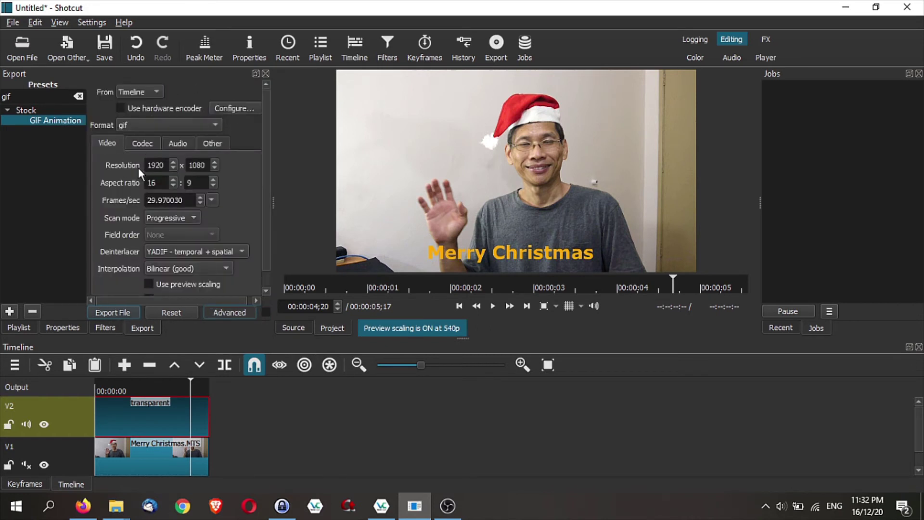
double_click(162, 165)
type("8000")
key("Tab")
Set the GIF export to 800 x 450 at 10 fps and confirm the codec and disabled audio
double_click(162, 165)
mouse_move(261, 234)
left_mouse_down()
mouse_move(263, 259)
mouse_move(264, 218)
left_mouse_up()
left_click(146, 385)
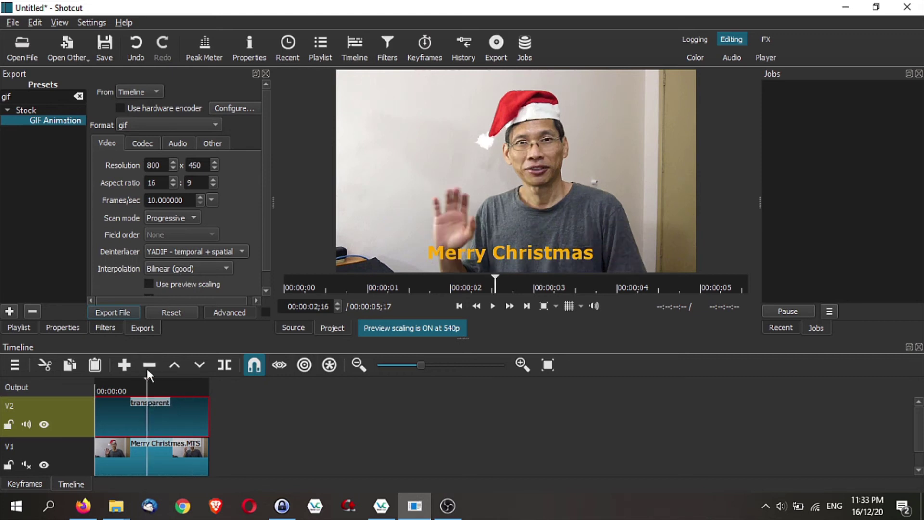
left_click(144, 146)
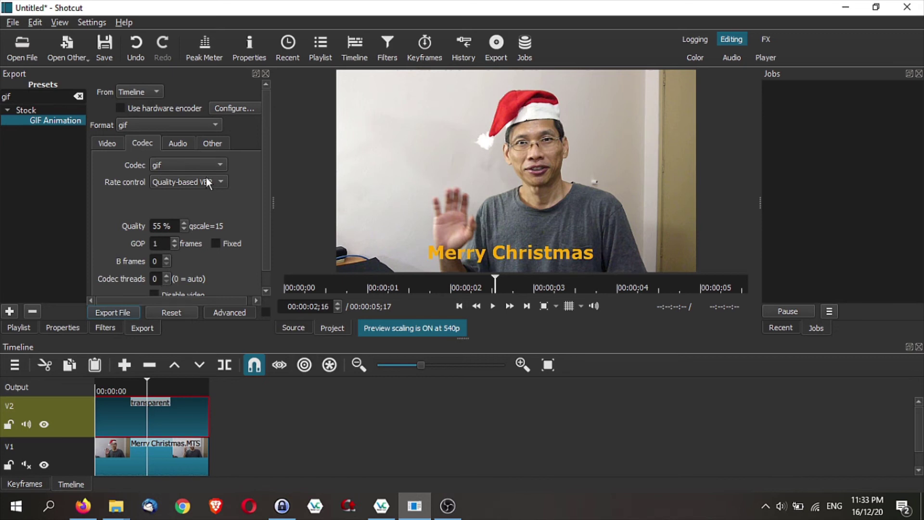
left_click(185, 145)
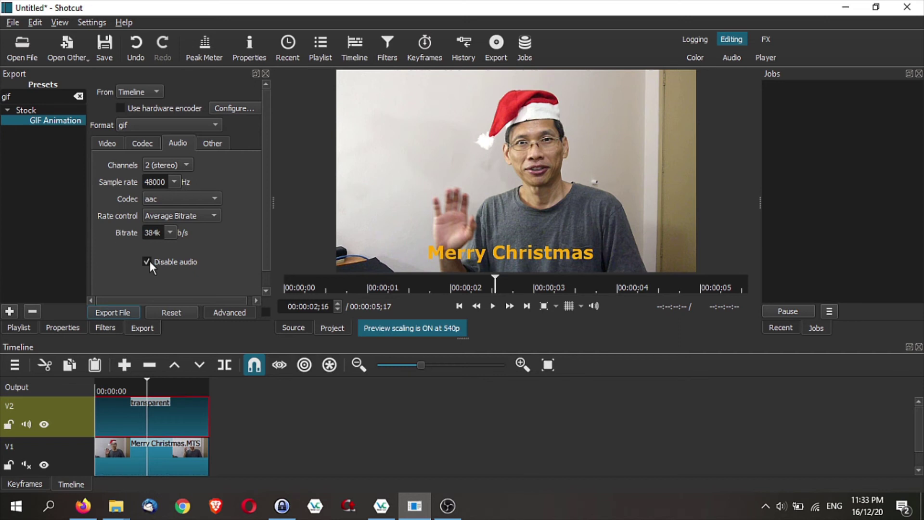
Export the project as 'Christmas Gif.gif'
left_click(115, 312)
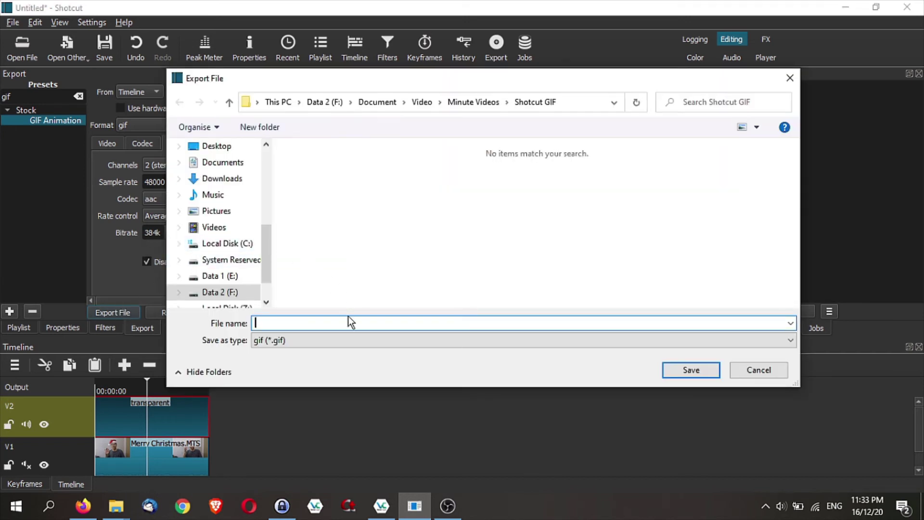
type("Christmas Gif.gif")
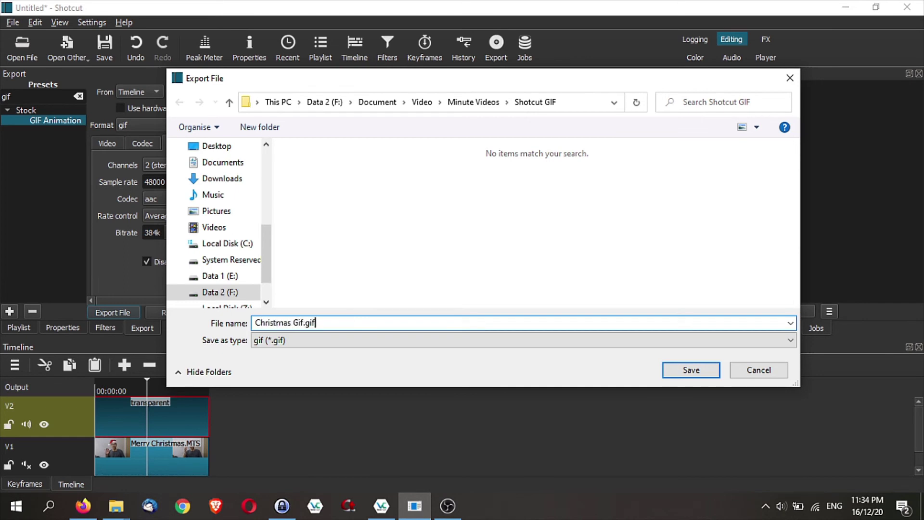
left_click(691, 370)
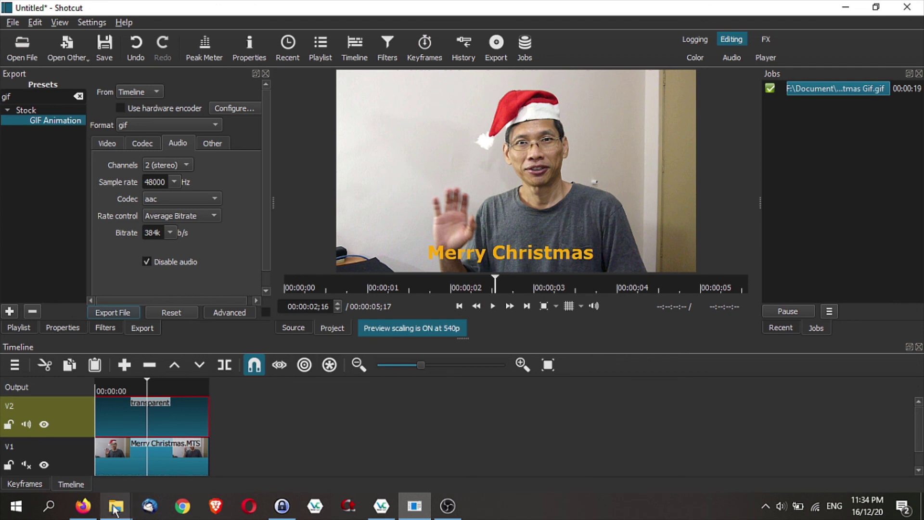
Open the export folder and launch Christmas Gif.gif in a viewer
mouse_move(115, 505)
left_click(313, 446)
left_click(399, 224)
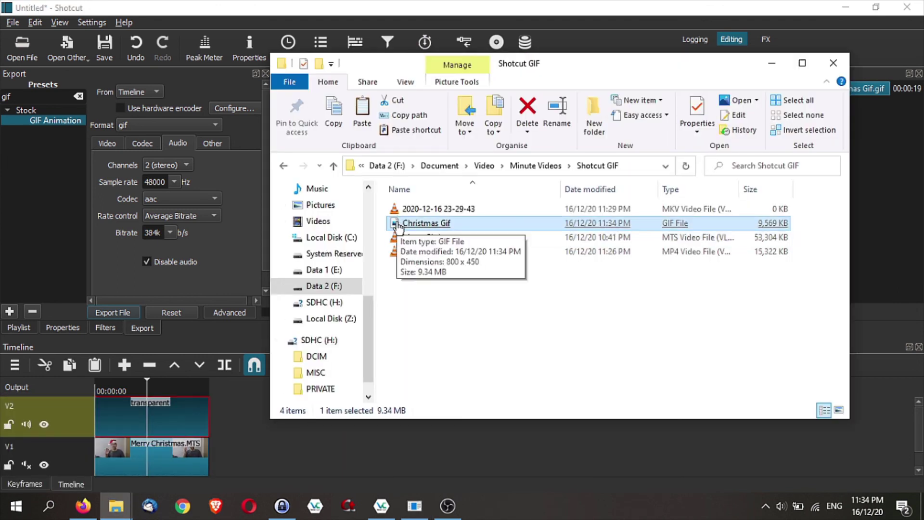
double_click(398, 224)
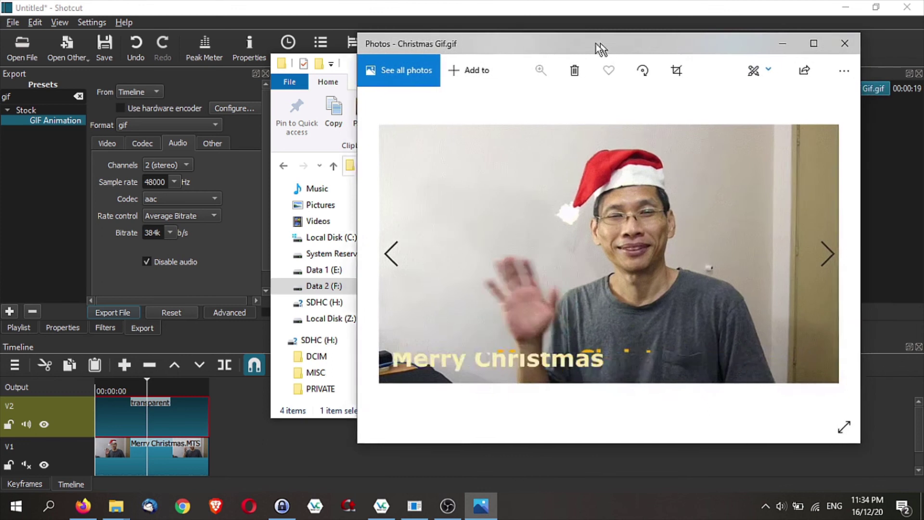
Move the Photos window left to watch the Christmas GIF play
left_click_drag(597, 44, 533, 49)
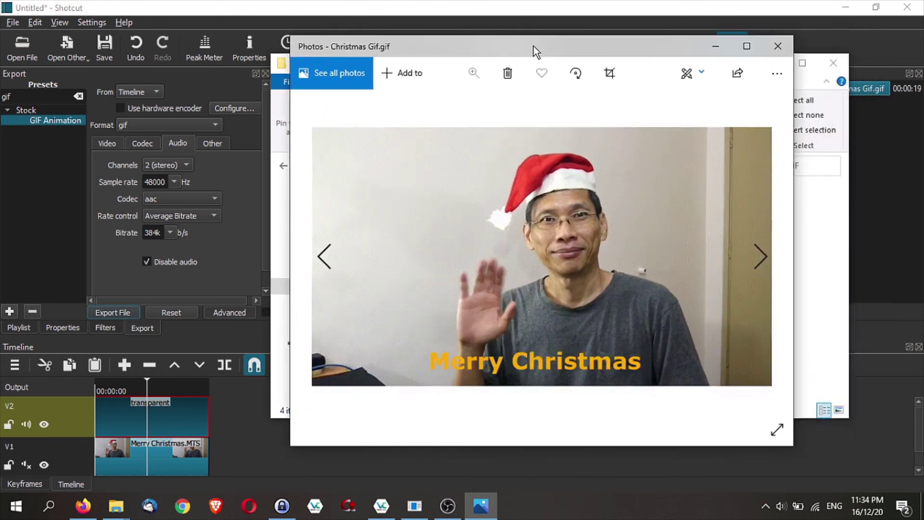